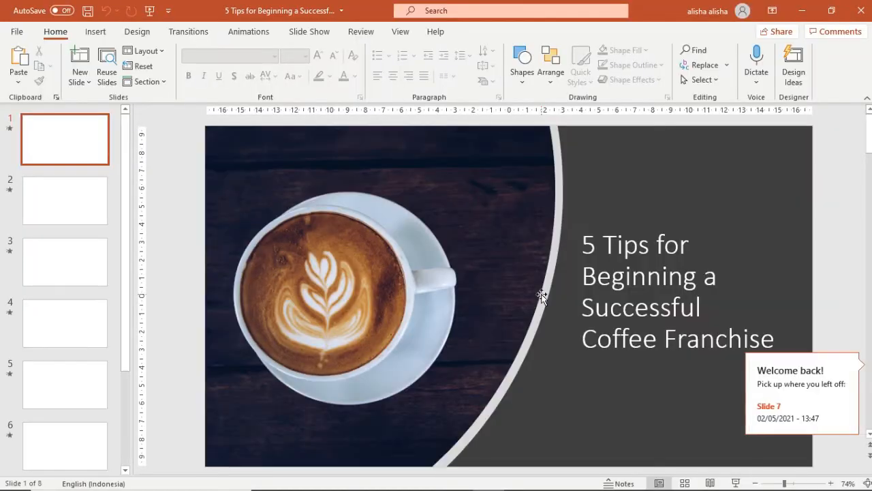
Look through slides 2 to 6 of the coffee franchise presentation, and close the presentation
click(77, 206)
click(65, 265)
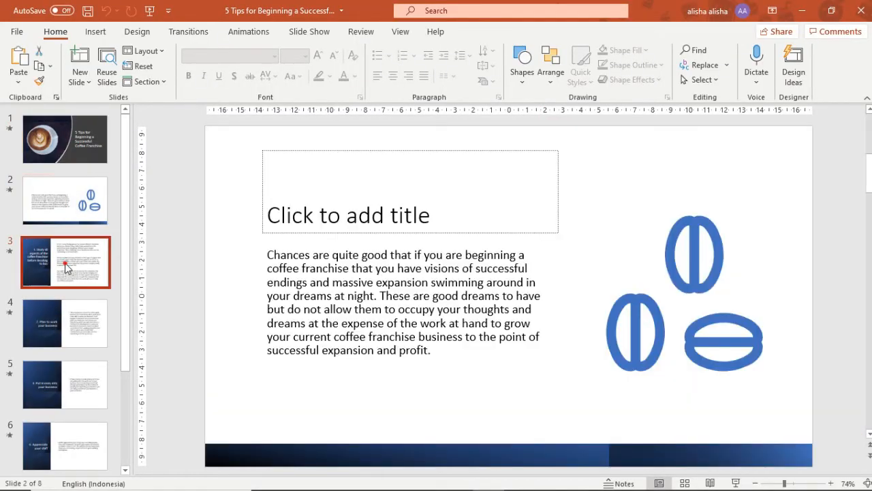
click(67, 327)
click(68, 389)
click(75, 447)
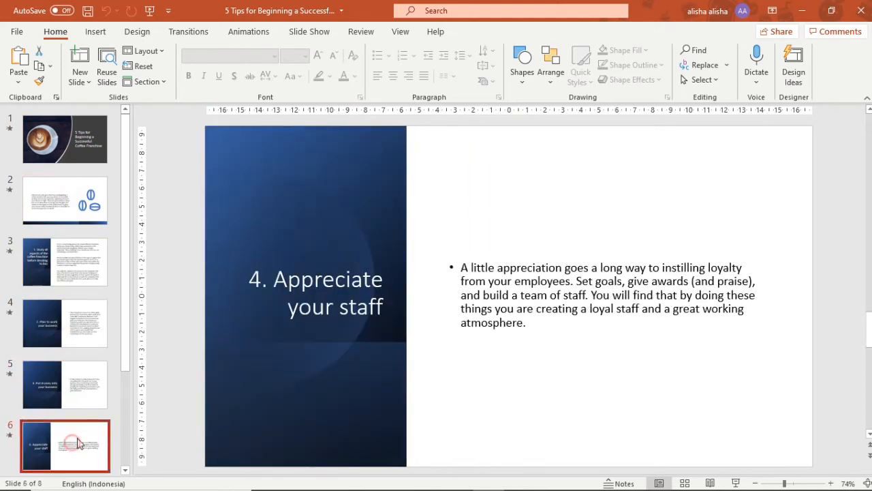
click(860, 11)
click(705, 247)
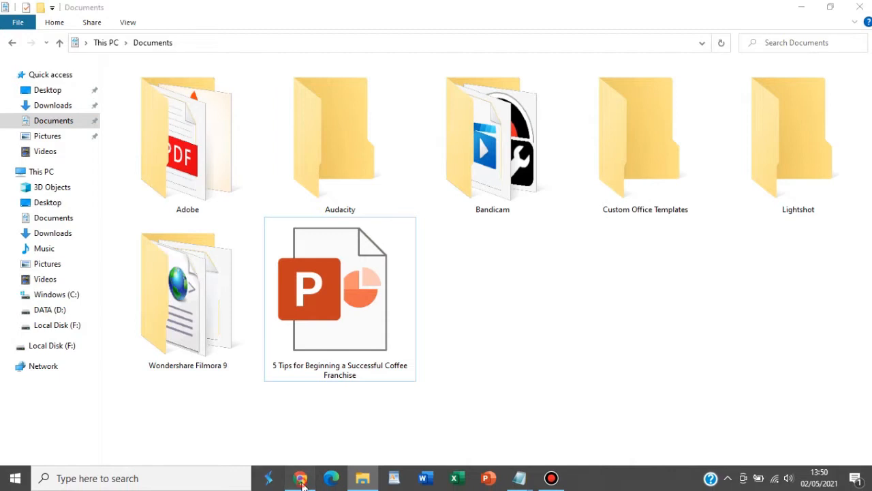
Upload the PowerPoint file "5 Tips for Beginning a Successful Coffee Franchise" from Documents to the WORDPRESS folder in Google Drive
click(300, 485)
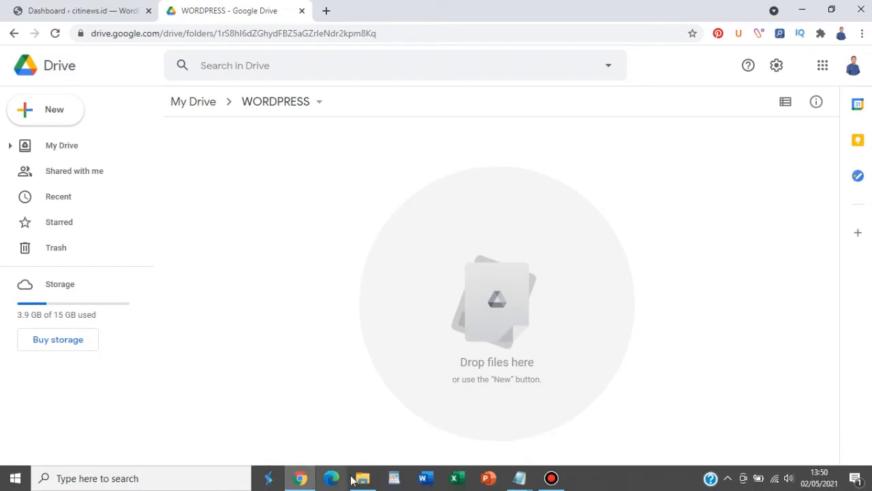
click(363, 478)
drag(327, 280, 486, 330)
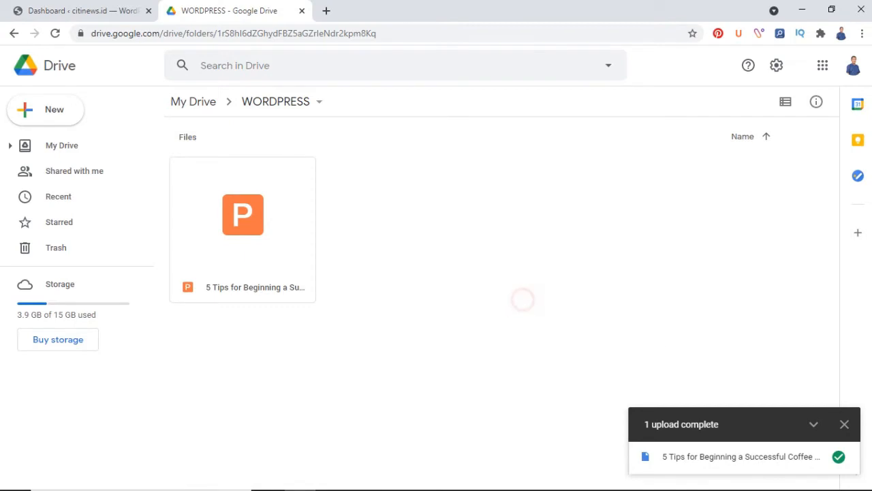
click(844, 424)
Open the uploaded presentation with Google Slides and check its slide thumbnails
click(268, 199)
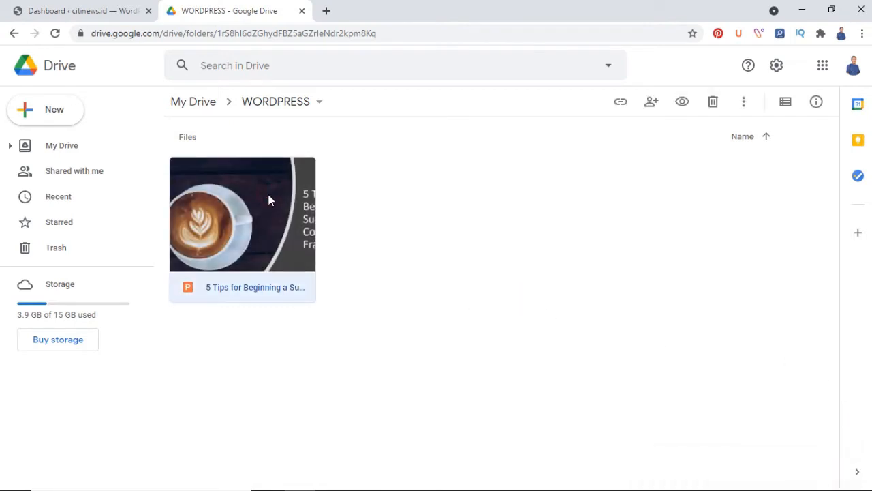
right_click(268, 199)
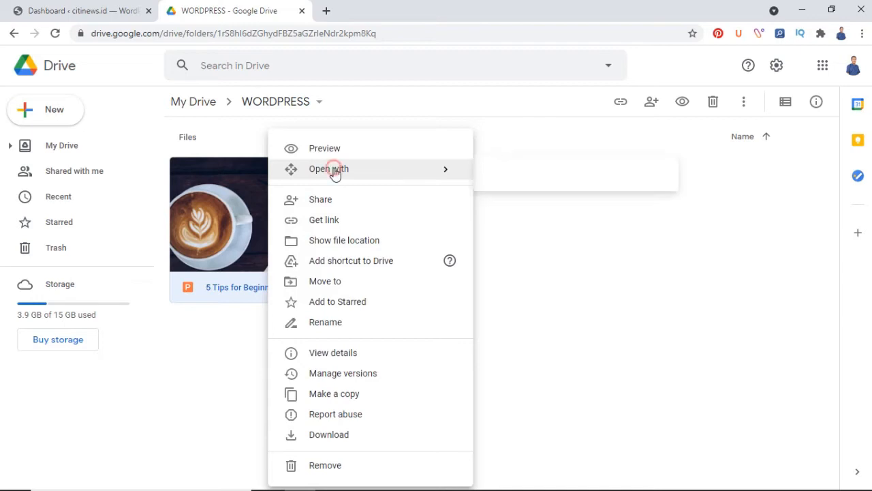
mouse_move(347, 174)
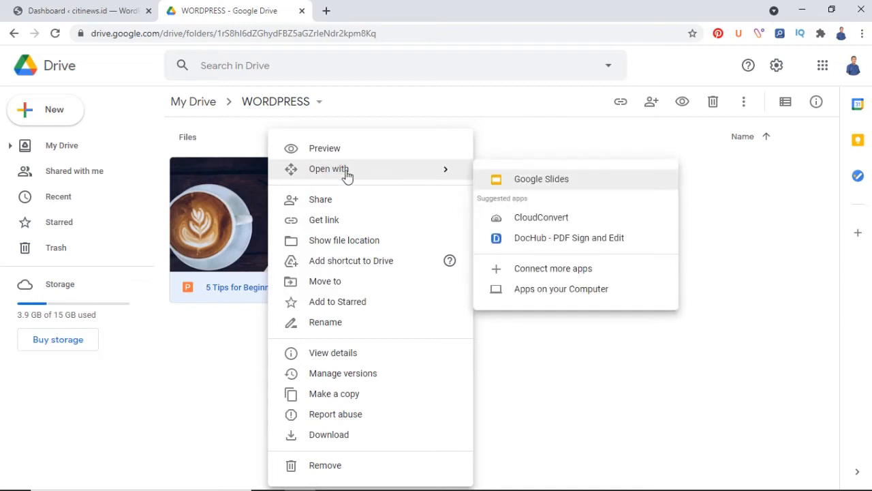
click(561, 180)
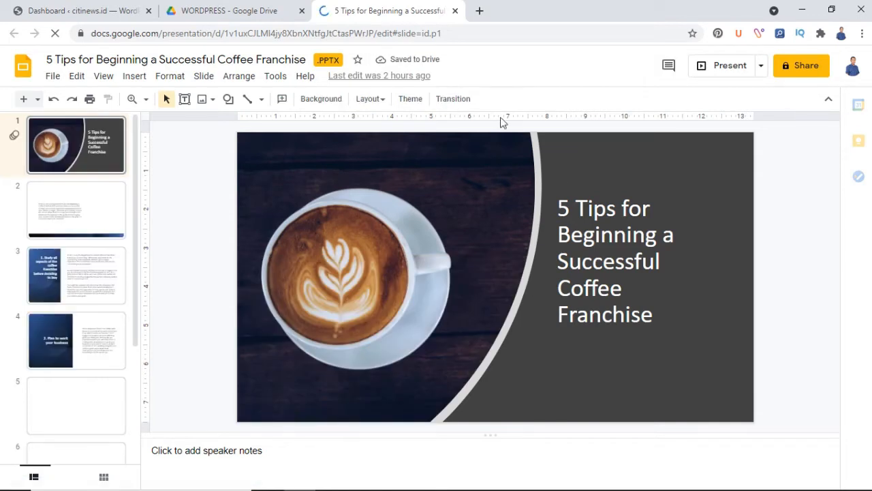
scroll(55, 225, down, 3)
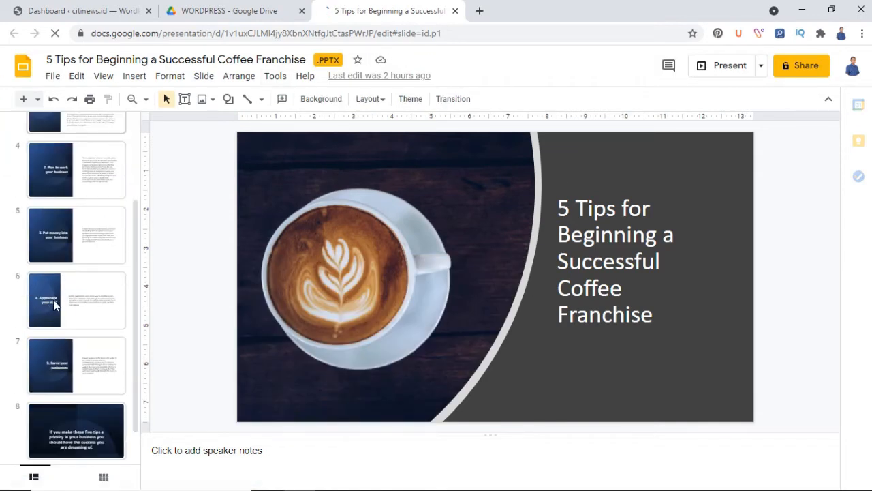
scroll(57, 329, up, 3)
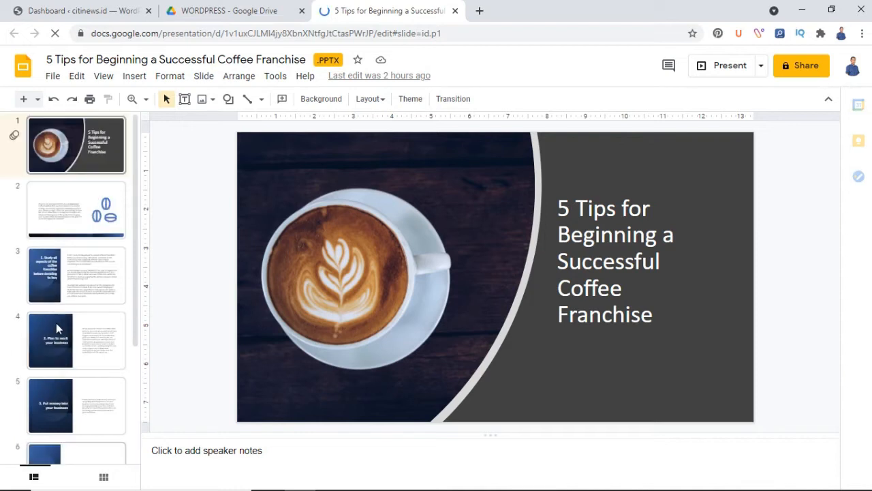
click(73, 142)
Bring up the embed options for publishing the presentation to the web
click(53, 76)
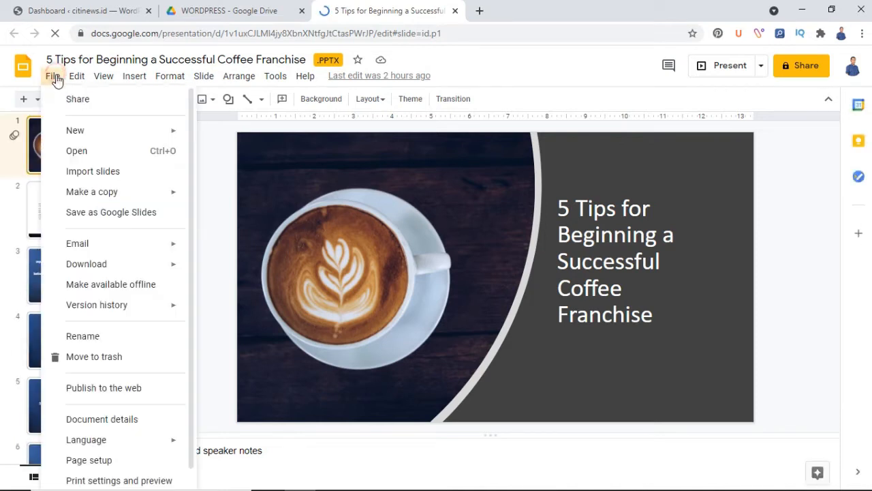
scroll(95, 273, down, 1)
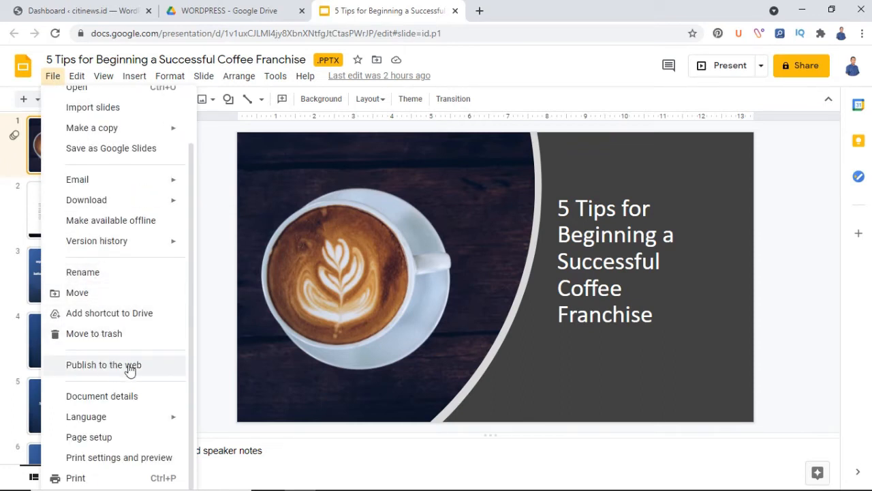
click(161, 367)
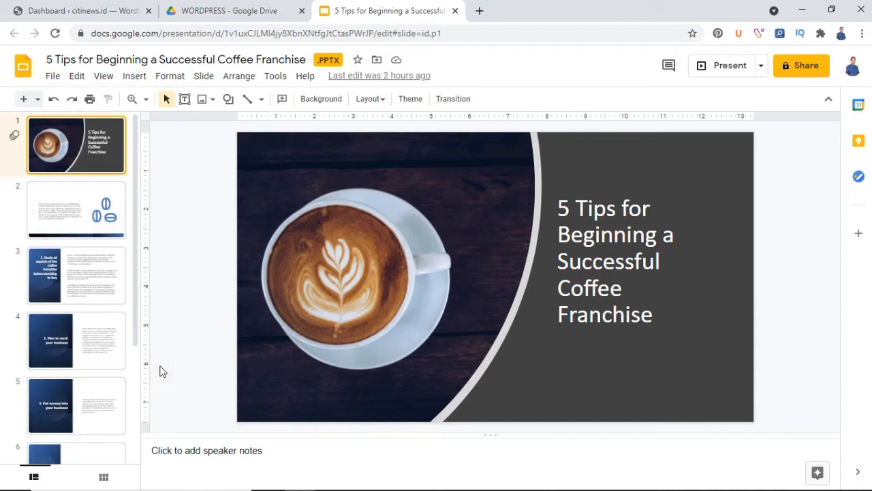
click(421, 228)
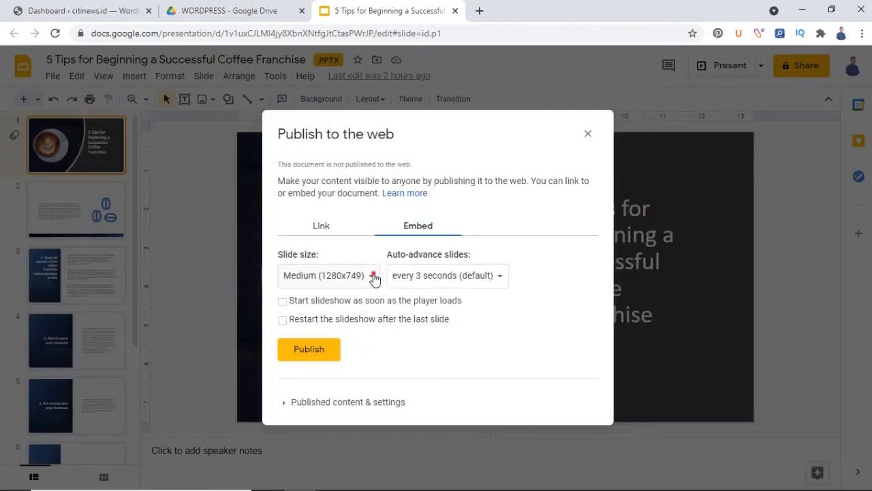
Choose Medium (1280x749) as the embed's slide size and auto-advance every 3 seconds (default)
click(372, 277)
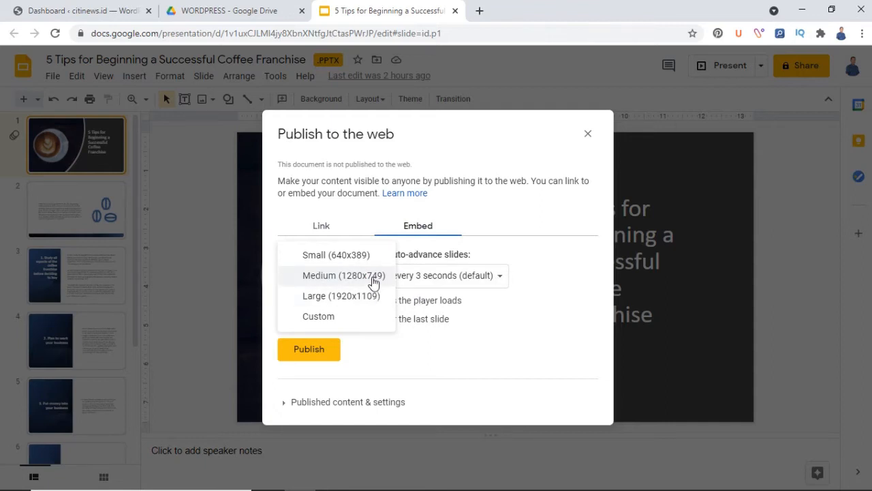
click(374, 279)
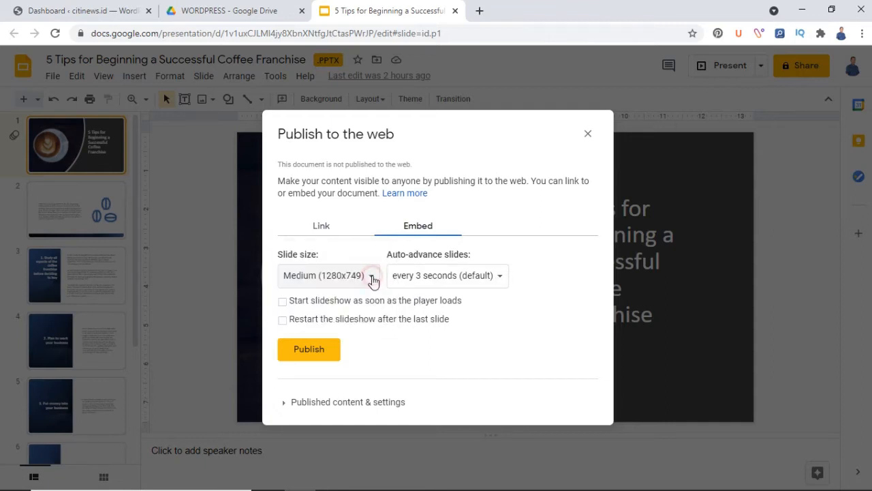
click(450, 282)
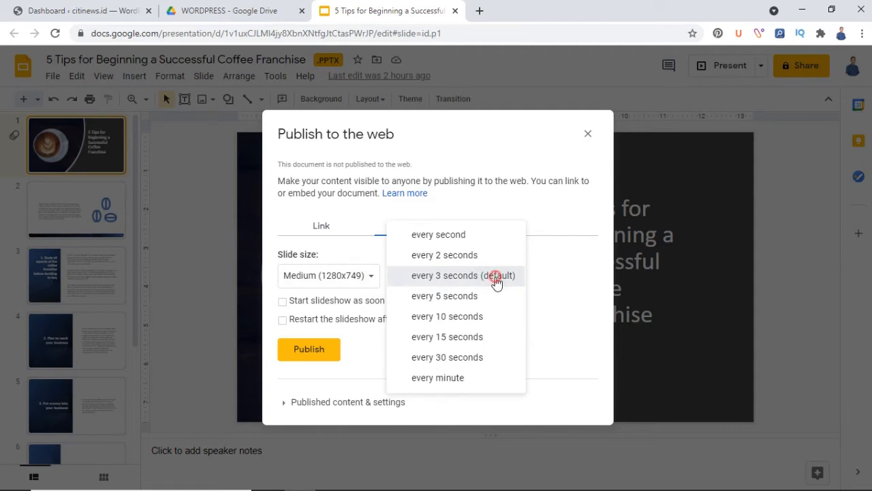
click(496, 277)
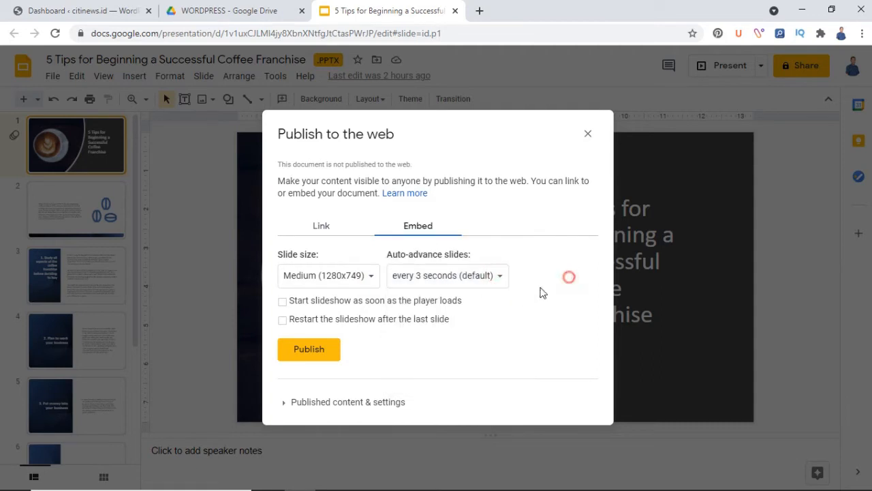
Expand the published content settings and publish the presentation to the web, confirming the publication
click(289, 402)
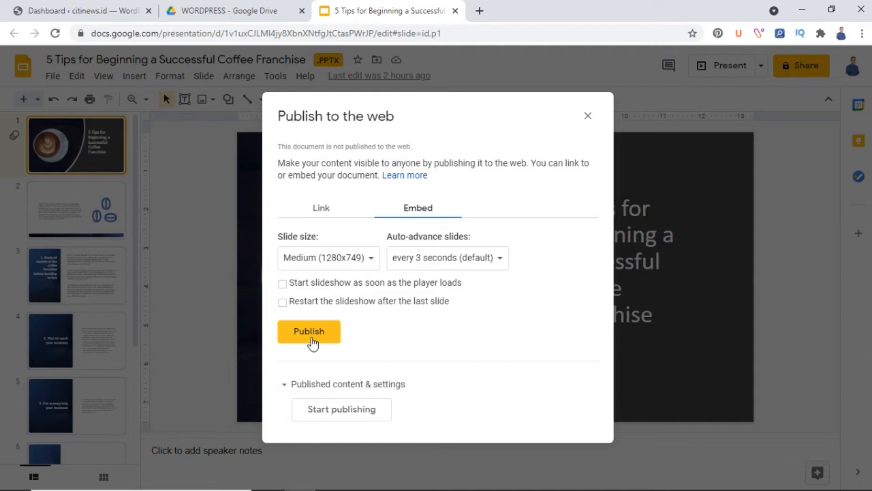
click(310, 338)
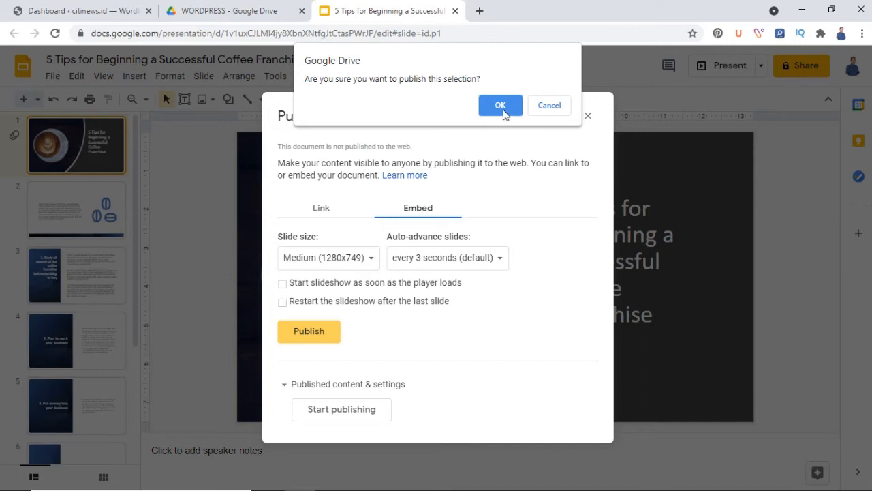
click(551, 106)
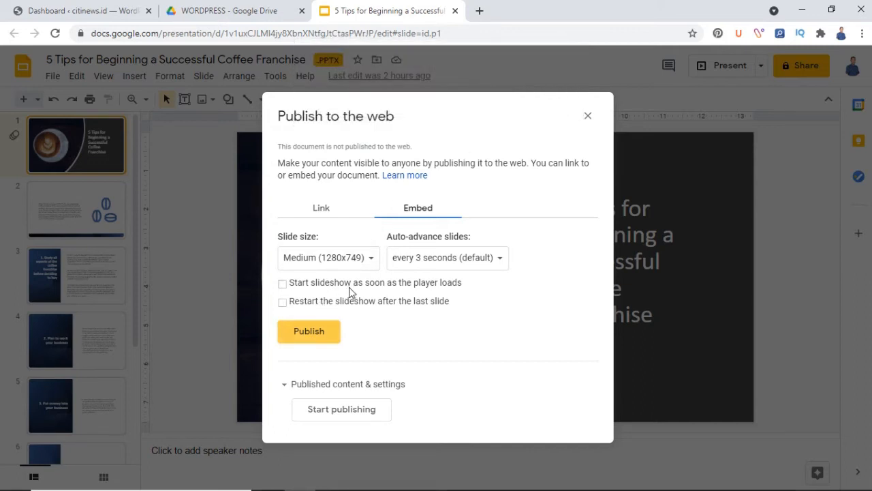
click(310, 334)
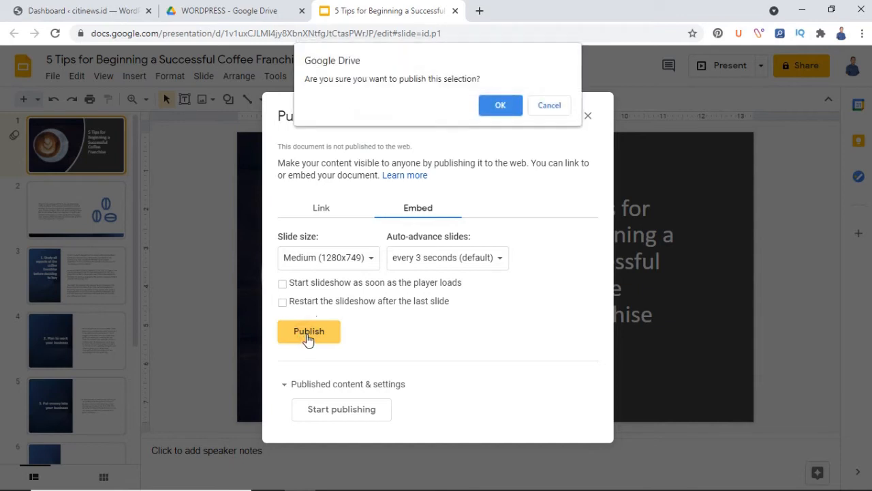
click(498, 106)
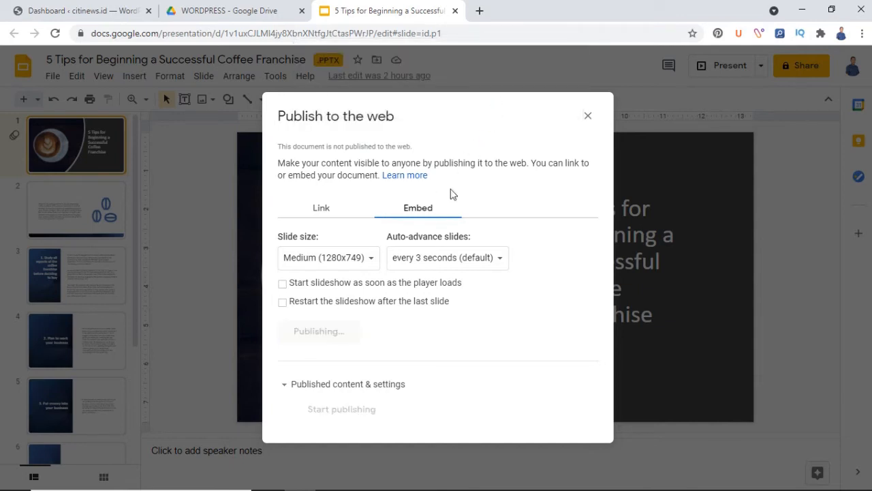
Select the entire generated iframe embed code of the presentation and copy it
scroll(413, 300, up, 1)
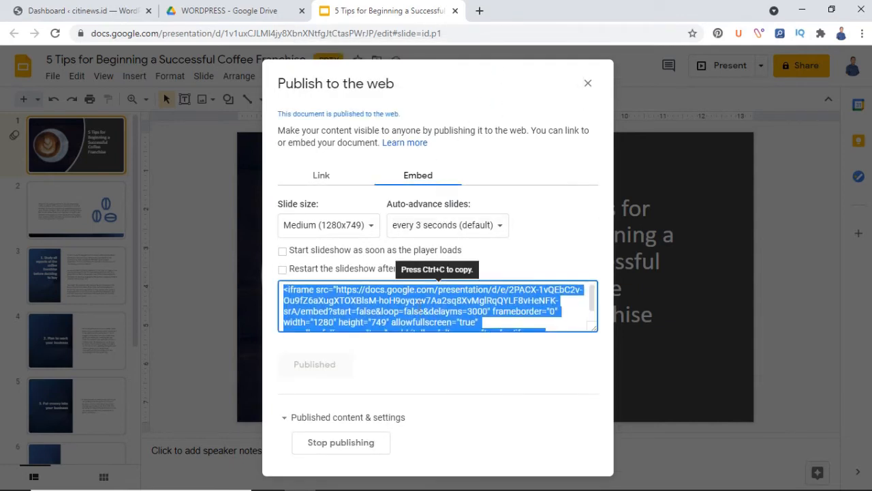
click(415, 307)
scroll(450, 316, down, 1)
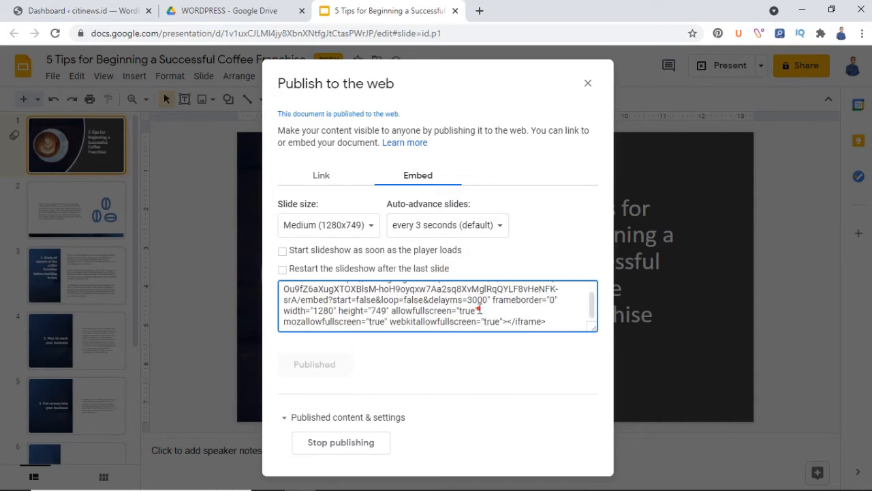
scroll(509, 321, up, 1)
drag(283, 290, 555, 325)
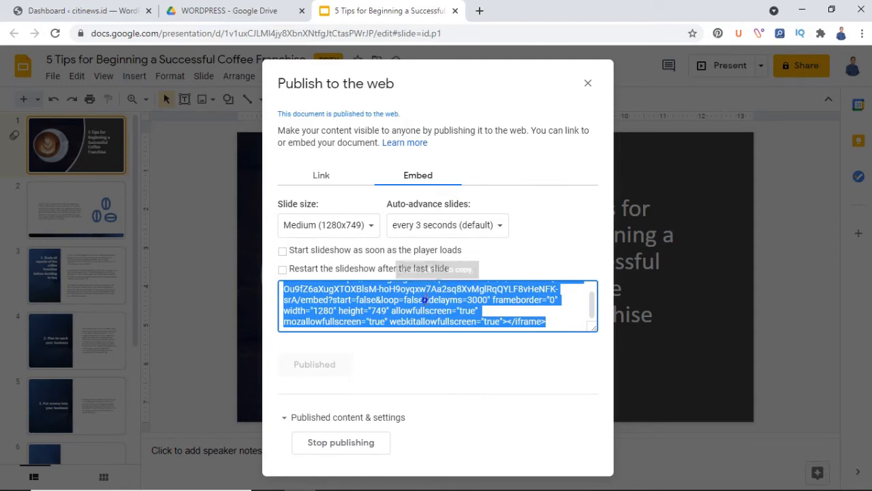
right_click(427, 299)
click(455, 308)
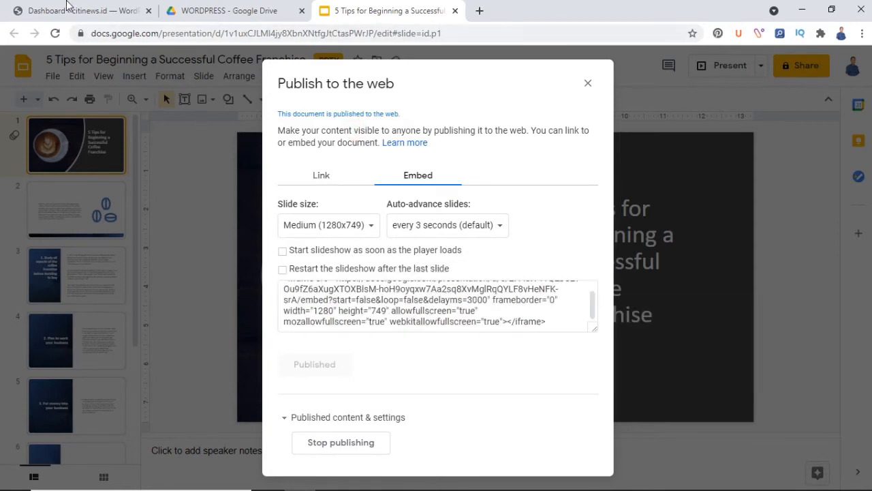
Switch to the citinews.id WordPress dashboard and start a new post, reloading the editor page
click(75, 10)
scroll(55, 187, down, 2)
mouse_move(55, 188)
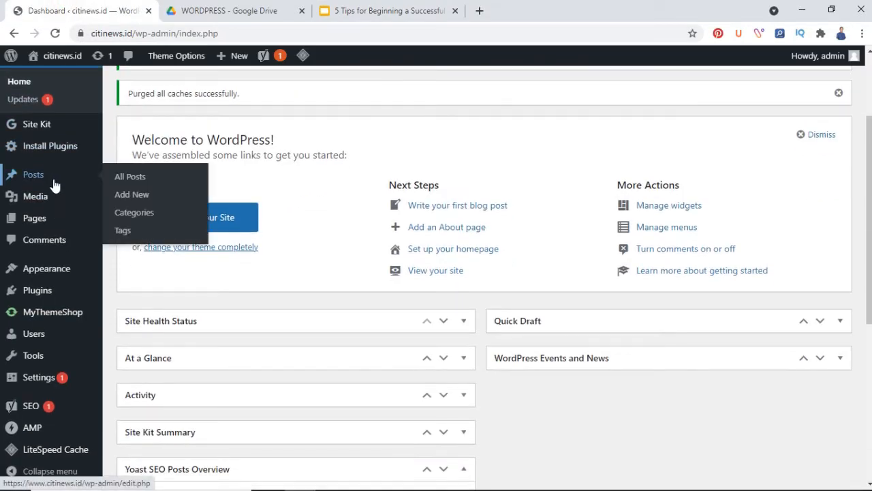
mouse_move(130, 178)
mouse_down()
mouse_move(135, 202)
mouse_move(131, 196)
mouse_up()
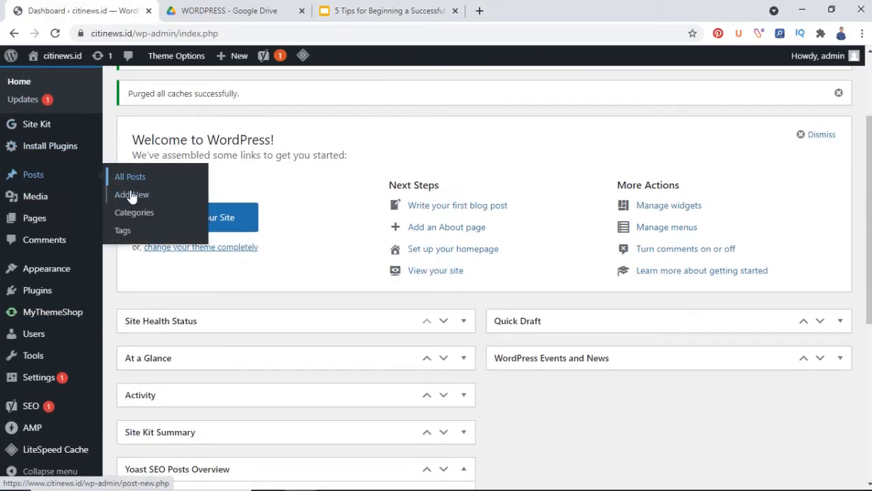
click(130, 195)
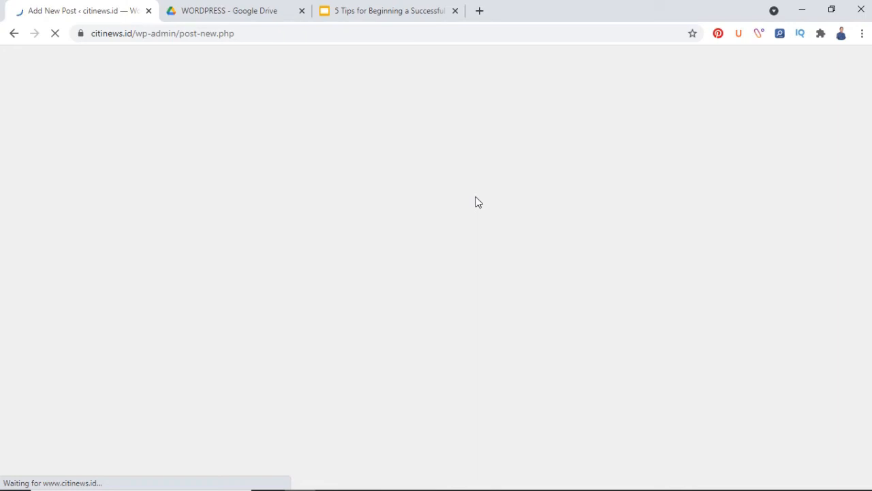
right_click(529, 190)
click(462, 144)
click(53, 33)
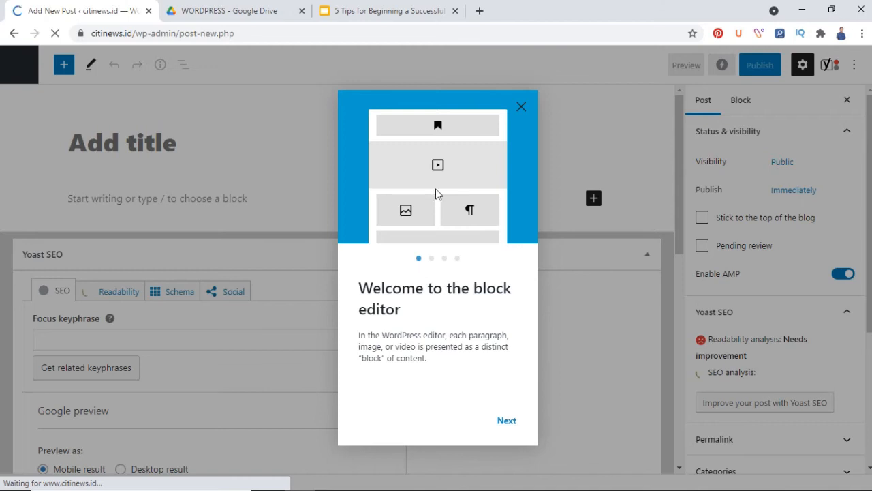
Go through the block editor's welcome guide to its end and dismiss it
click(507, 422)
click(507, 422)
click(508, 422)
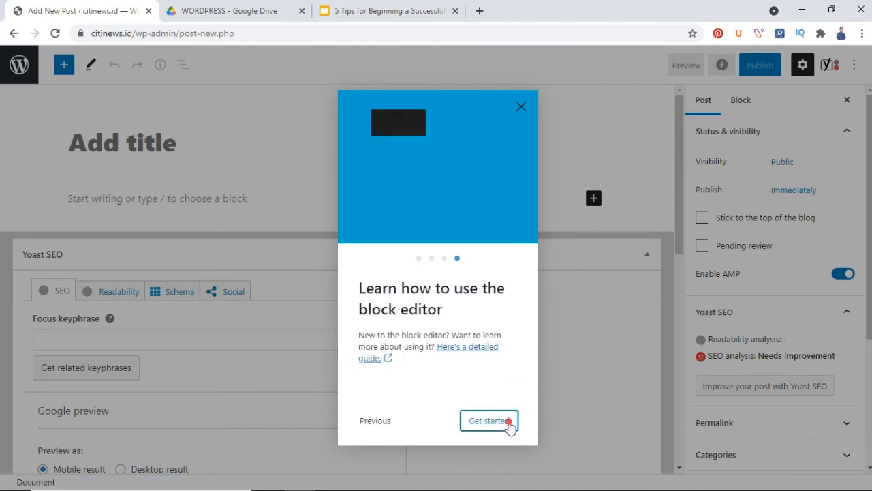
click(510, 424)
Title the new post "Embed Powerpoint" and place the cursor in the empty paragraph below the title
click(166, 161)
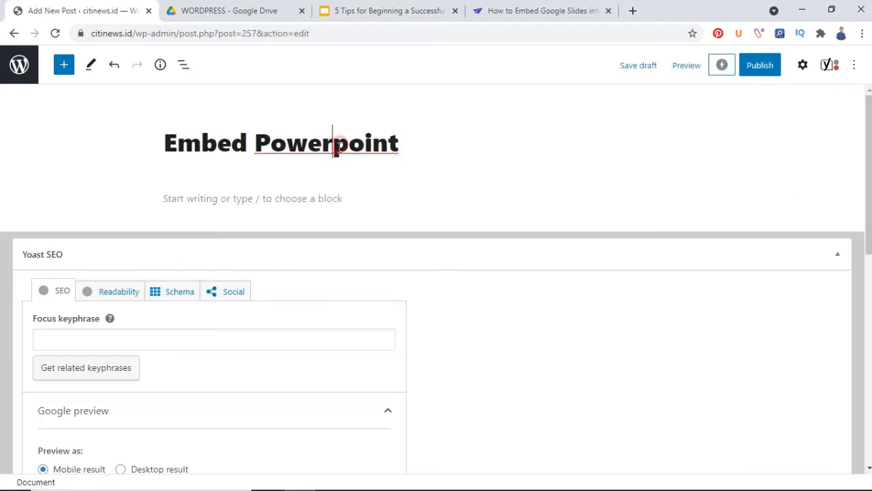
click(310, 195)
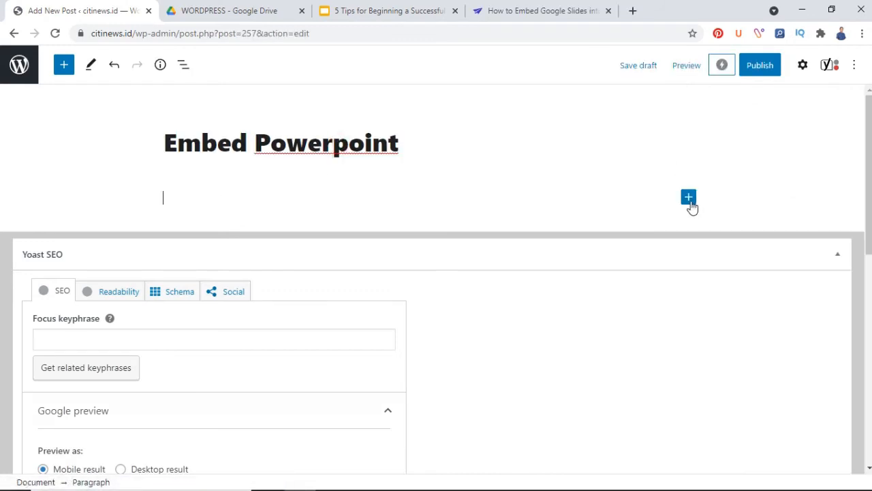
Browse the full block library and insert a Custom HTML block below the post title
click(688, 197)
click(579, 421)
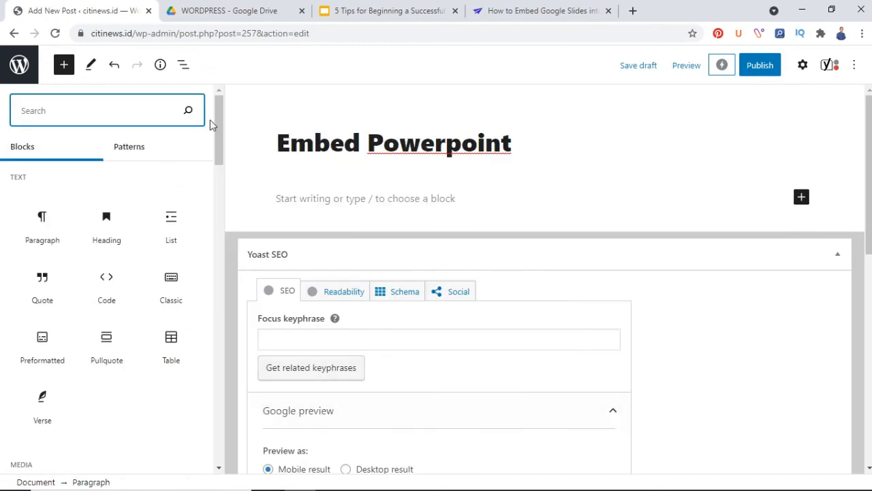
drag(220, 136, 220, 203)
scroll(177, 248, down, 1)
scroll(177, 251, down, 3)
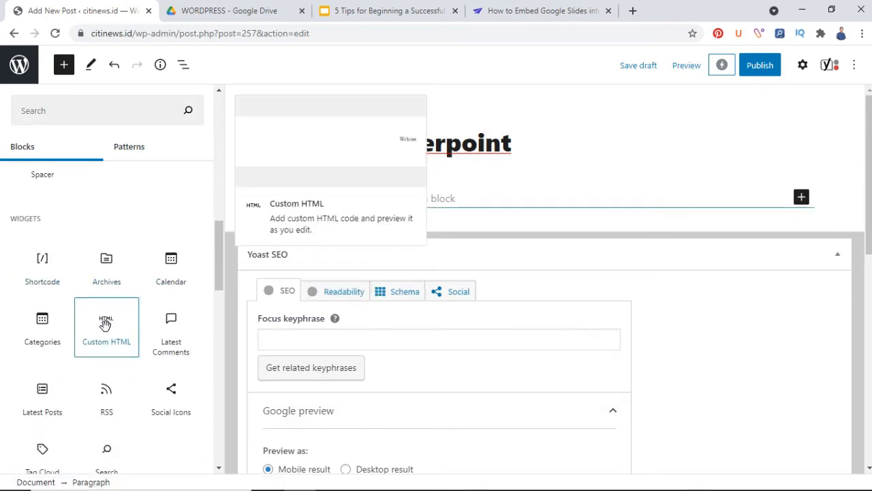
click(105, 323)
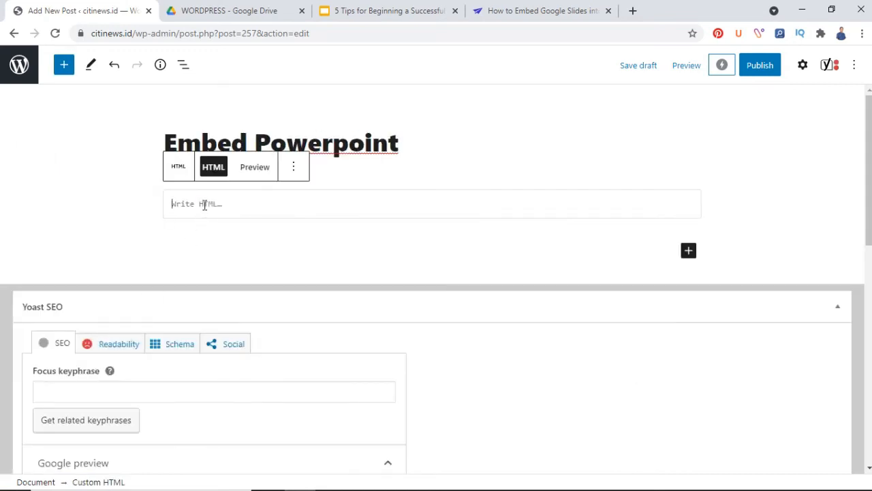
Paste the copied Google Slides iframe embed code into the Custom HTML block and deselect the block
right_click(204, 206)
click(249, 300)
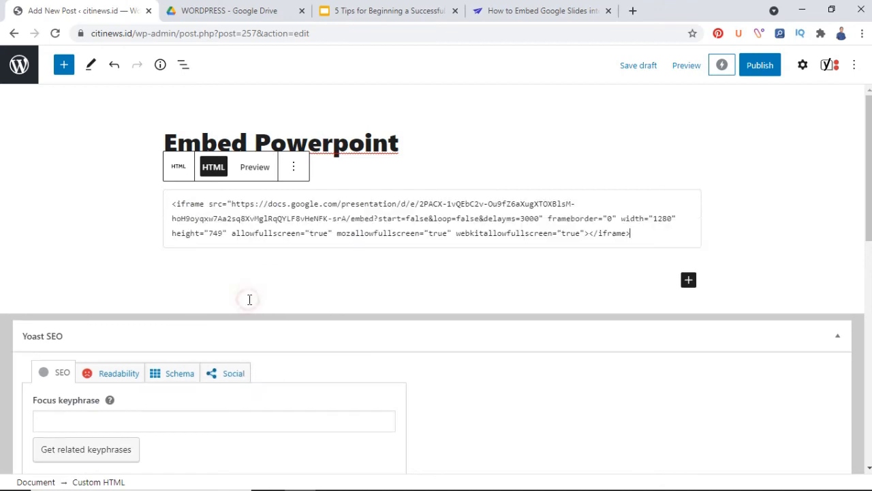
click(736, 201)
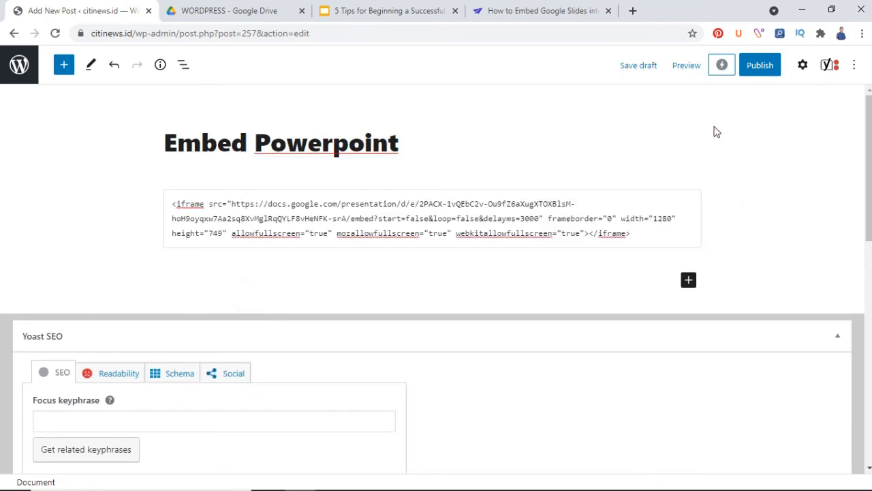
Preview the post in a new tab and close the "How to Embed Google Slides" tab
click(682, 71)
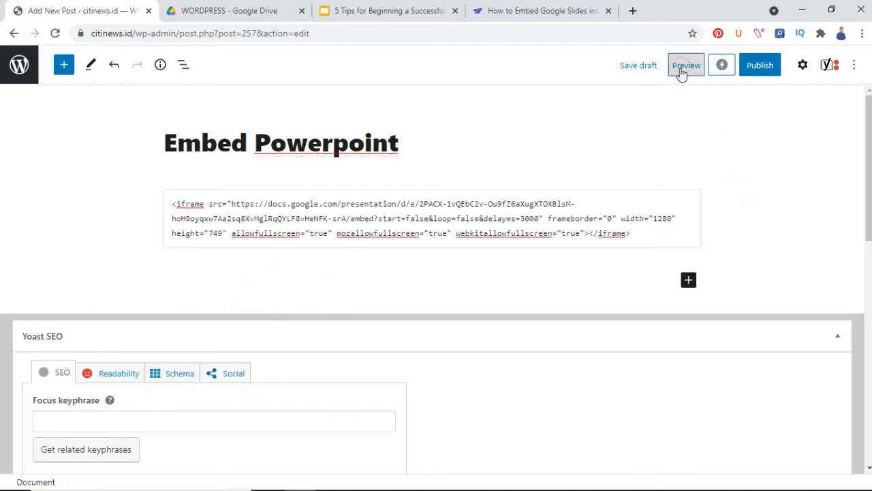
click(681, 70)
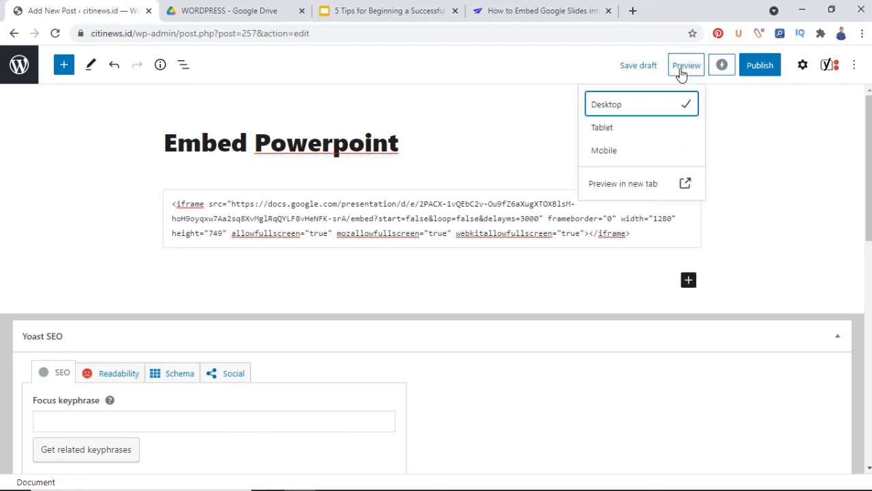
click(665, 185)
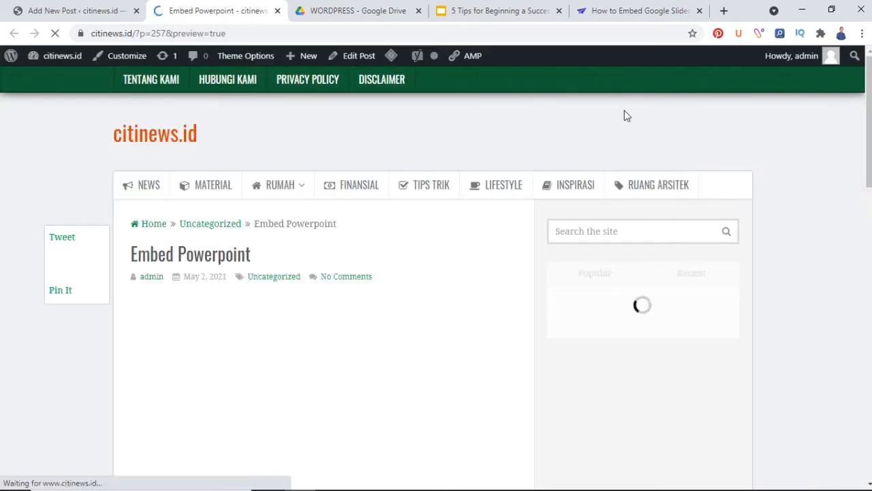
click(700, 11)
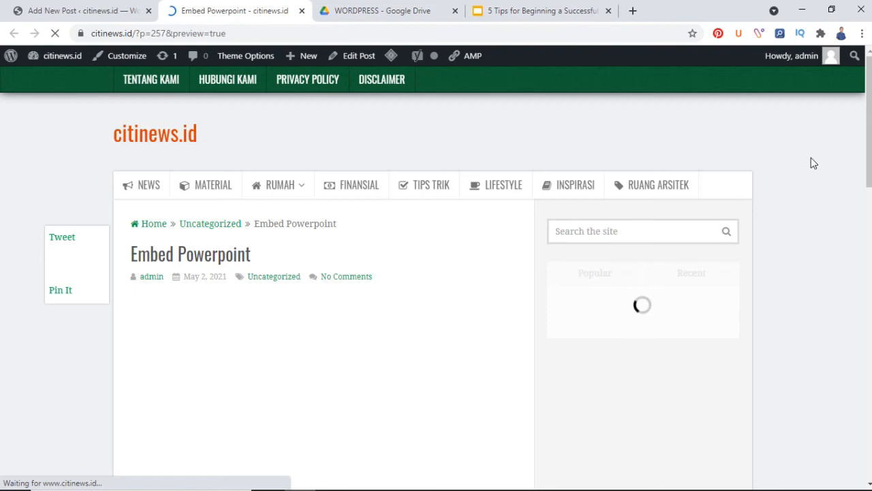
Check the embedded presentation in the preview by paging through its slides to the last one, and close the preview
scroll(795, 156, down, 3)
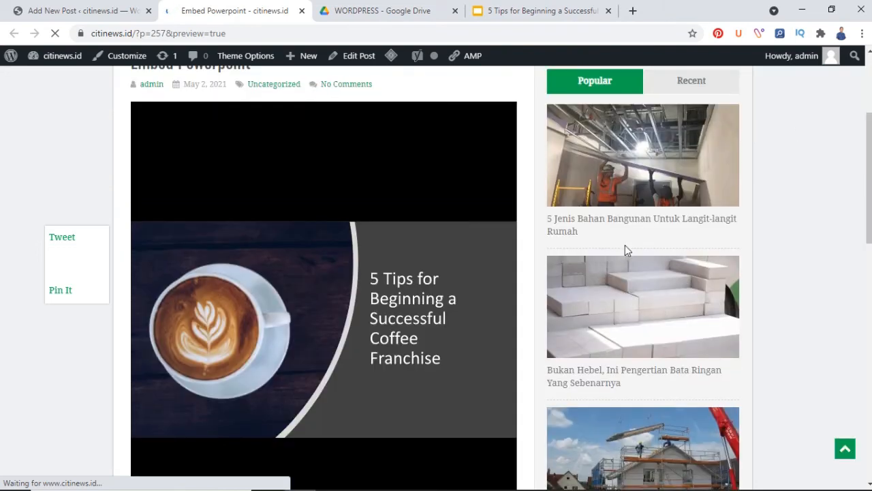
scroll(332, 352, down, 5)
scroll(243, 298, up, 5)
scroll(244, 285, down, 4)
scroll(252, 329, up, 3)
scroll(272, 312, down, 2)
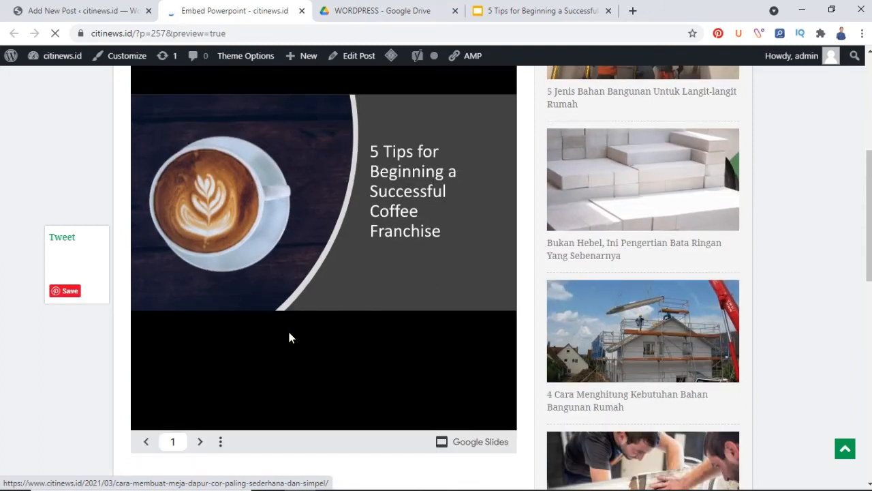
click(202, 441)
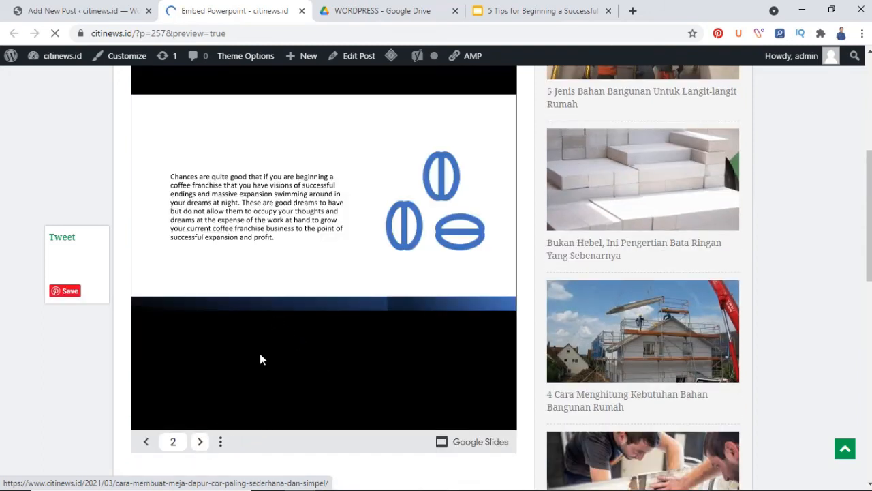
scroll(261, 354, up, 4)
scroll(261, 351, down, 4)
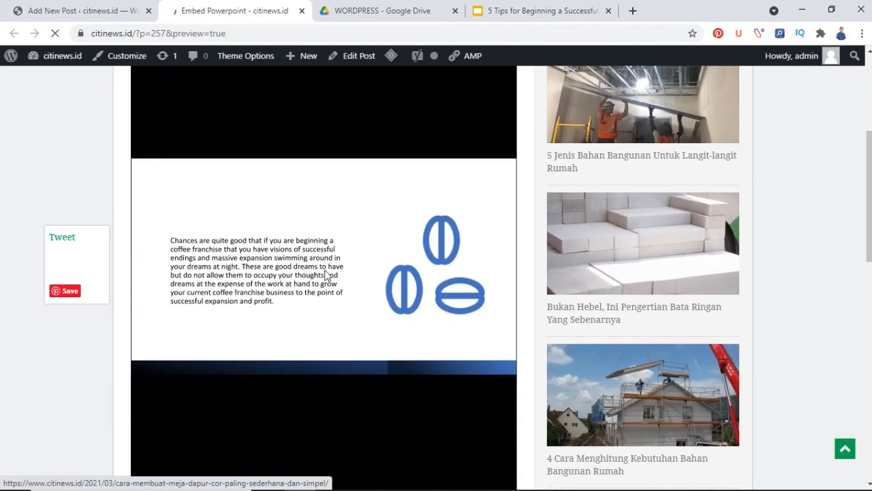
click(327, 274)
click(326, 272)
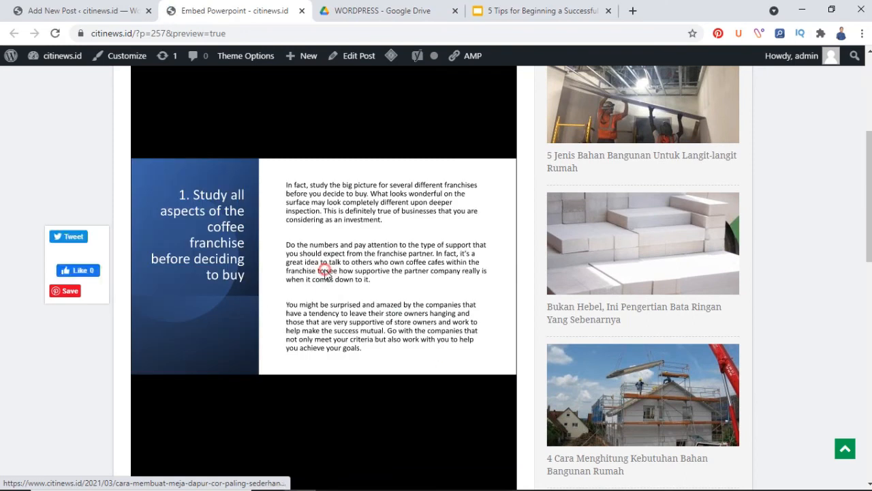
click(326, 272)
click(326, 273)
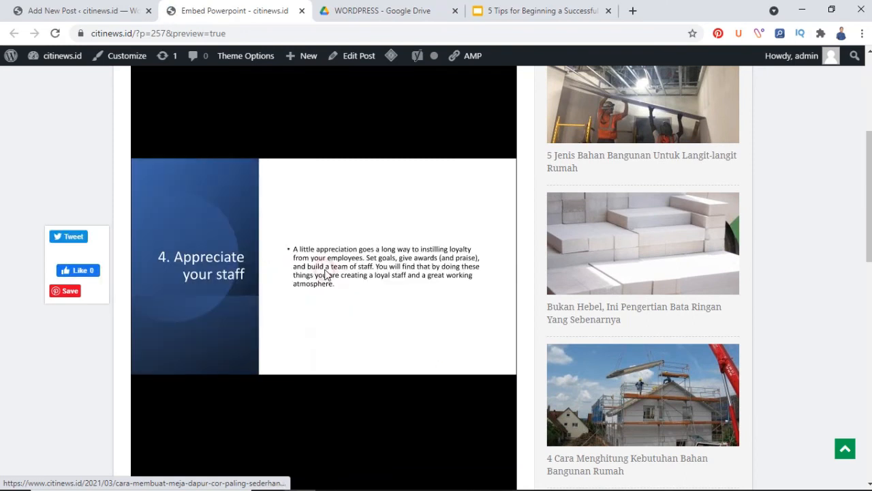
click(325, 272)
click(325, 273)
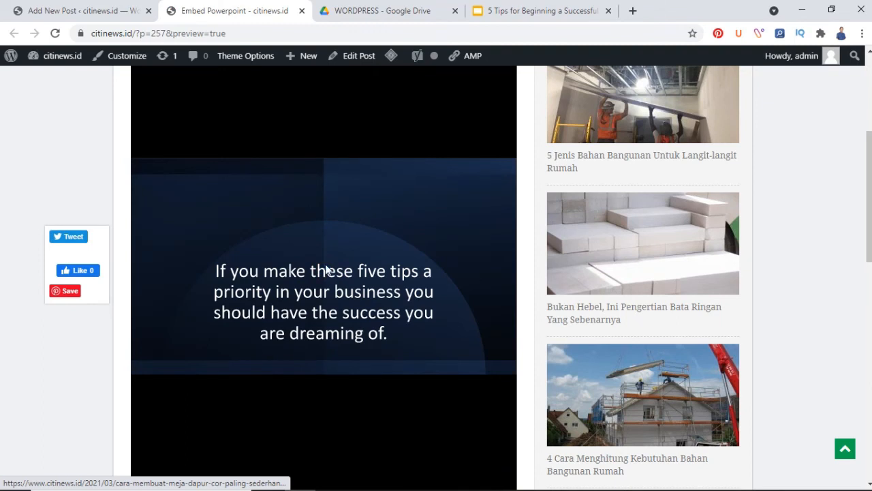
click(302, 11)
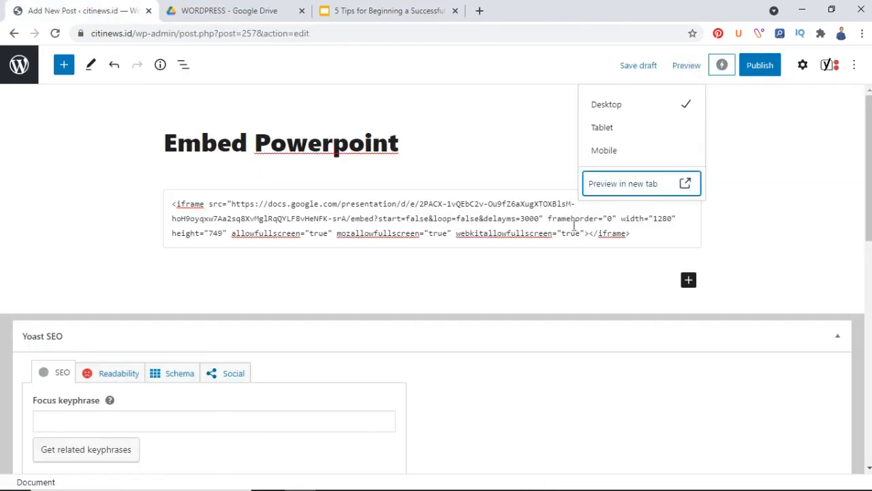
Publish the "Embed Powerpoint" post and open the live post in a new tab
click(756, 65)
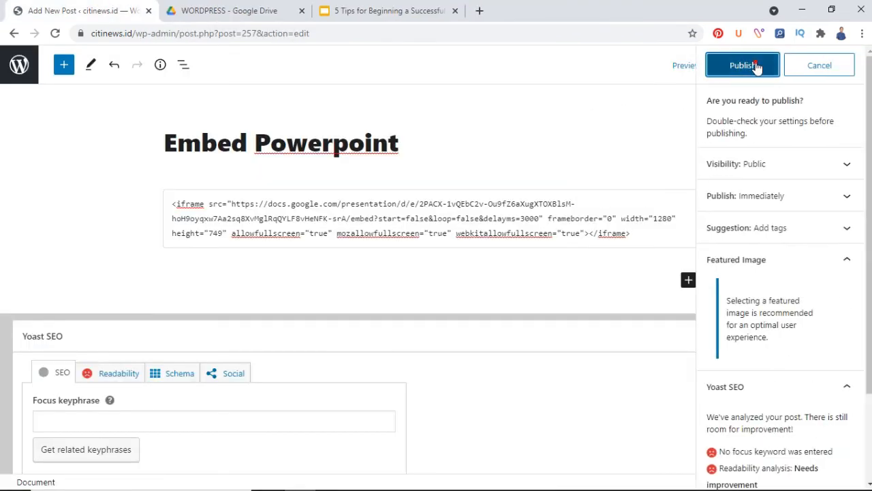
click(754, 65)
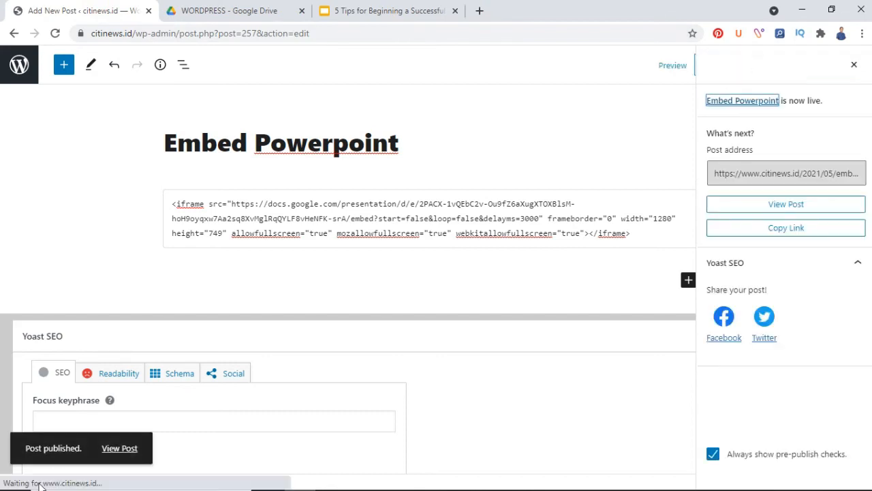
right_click(113, 456)
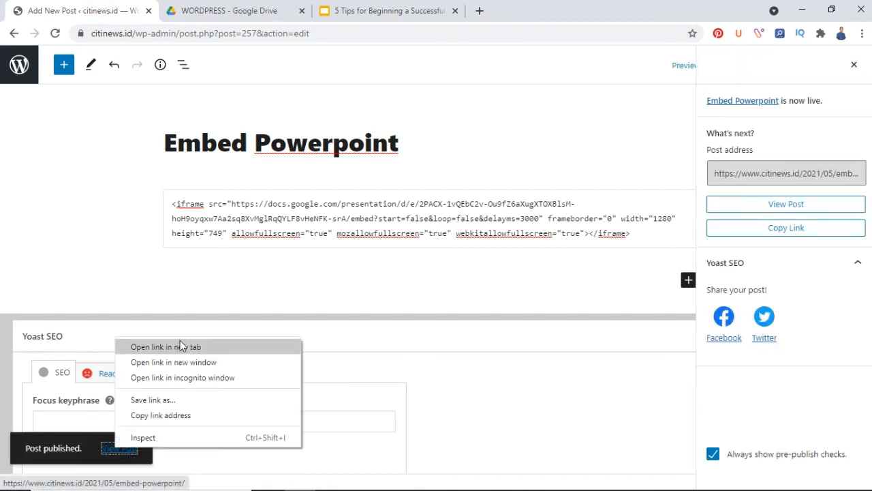
click(179, 341)
click(242, 7)
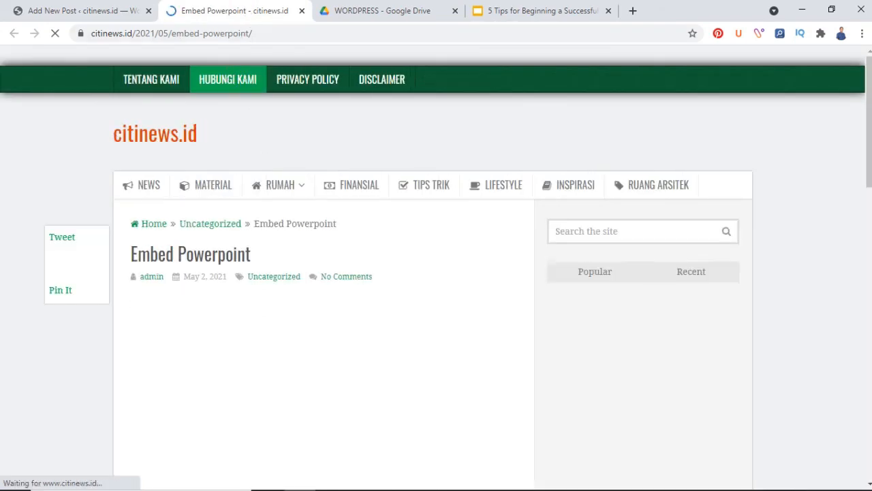
Turn on the Loop option in the auto-play settings of the presentation embedded in the live post
scroll(439, 268, down, 2)
scroll(151, 273, down, 2)
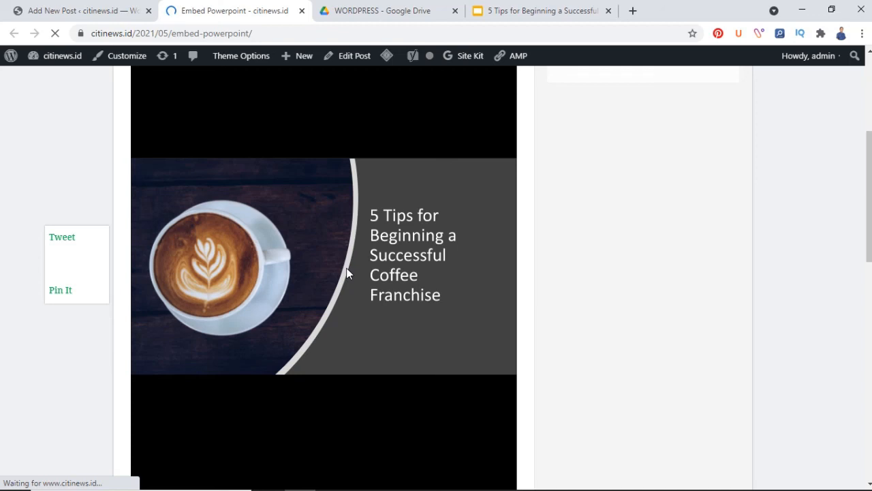
scroll(347, 269, down, 5)
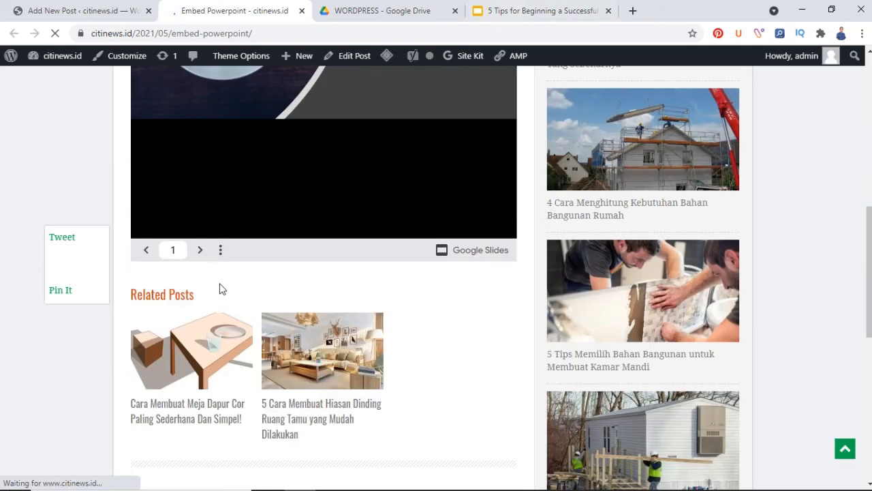
scroll(248, 266, up, 5)
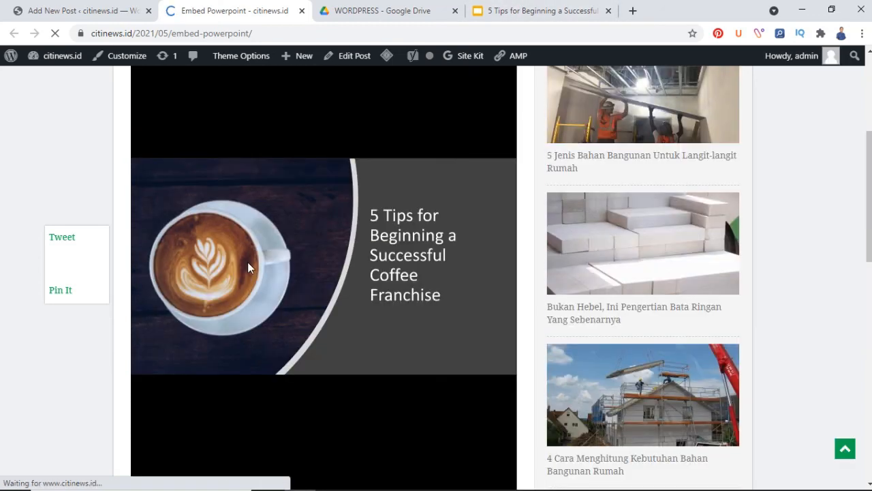
scroll(327, 293, down, 3)
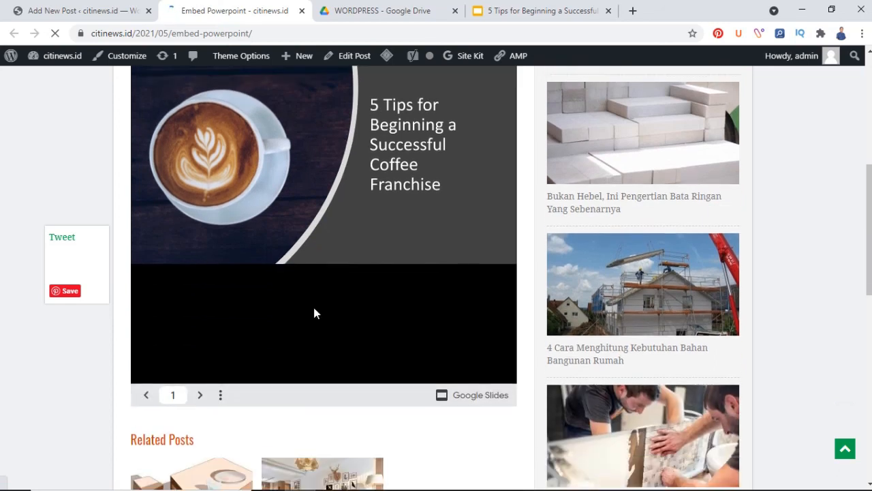
scroll(191, 339, up, 1)
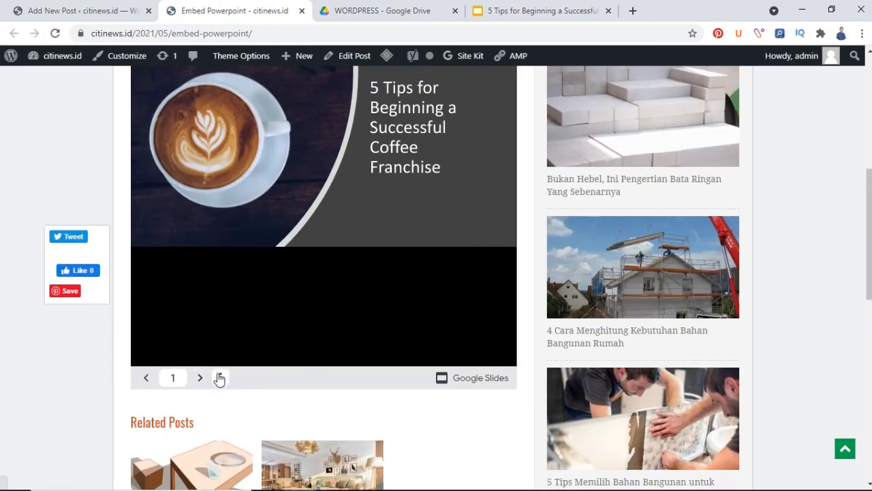
click(218, 378)
mouse_move(285, 325)
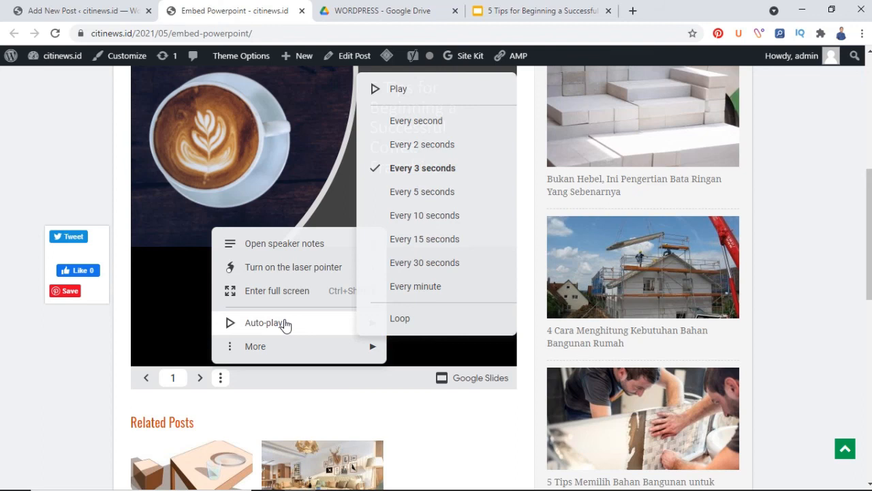
click(402, 318)
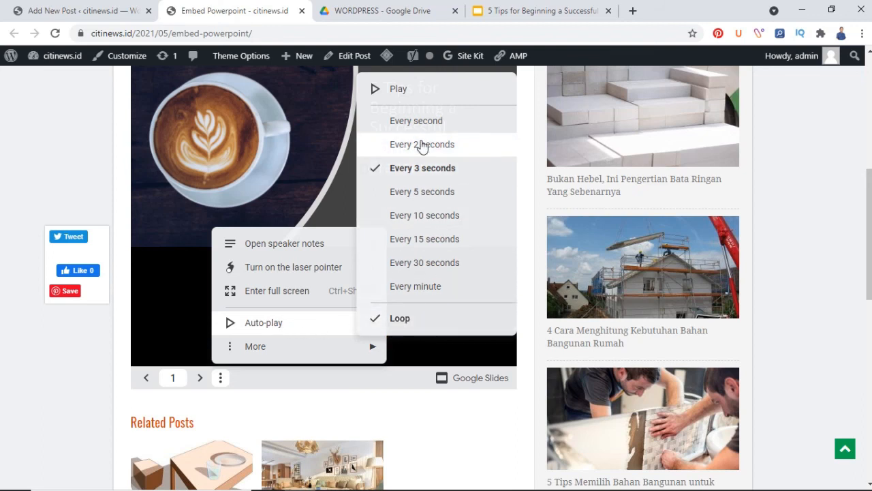
mouse_move(364, 353)
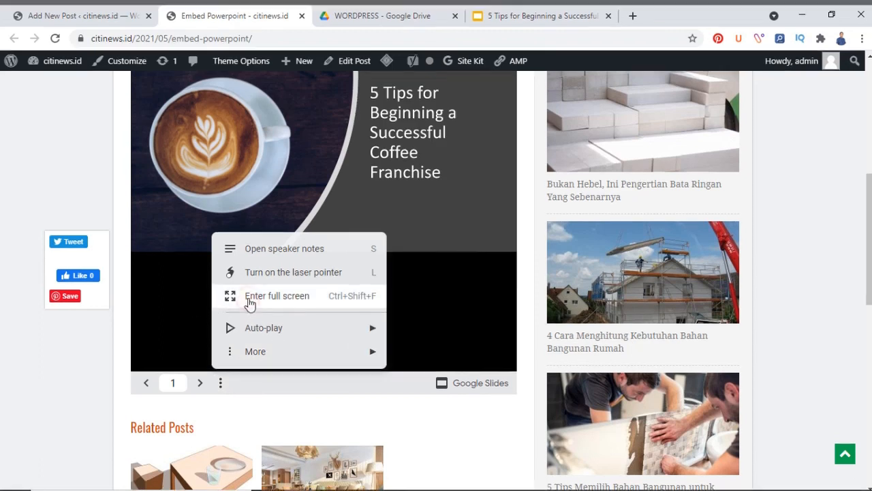
Show the embedded presentation in full screen and page through its slides to the last one
click(248, 291)
click(71, 480)
click(73, 480)
click(72, 479)
click(356, 265)
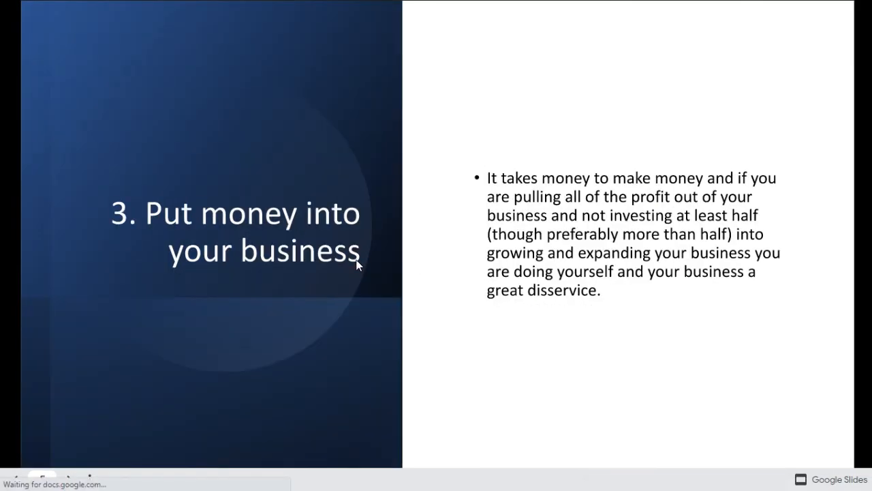
click(353, 260)
click(356, 264)
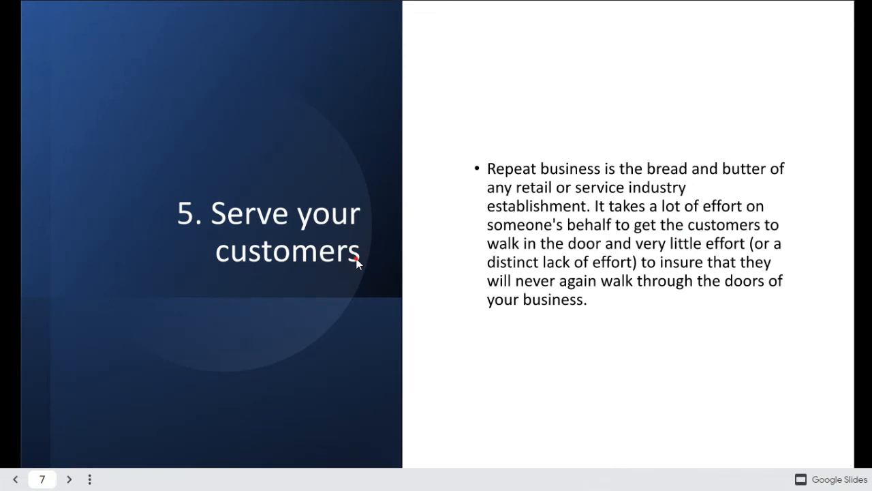
click(356, 264)
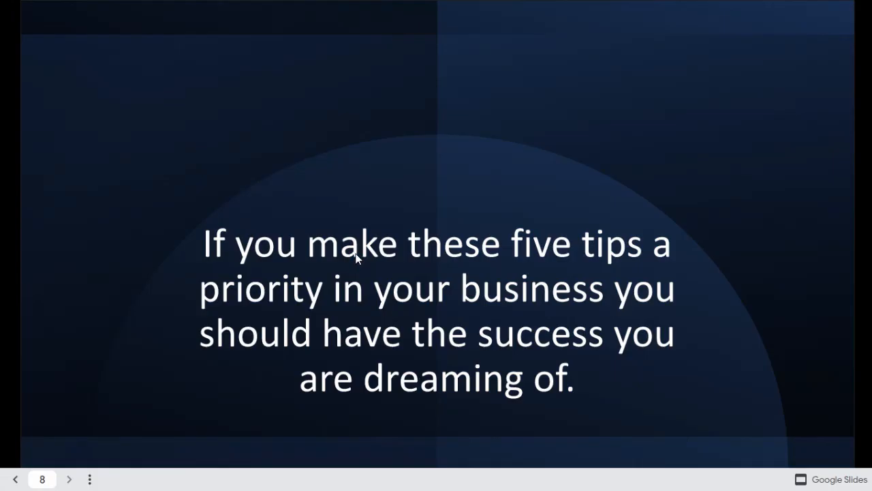
Open the full-screen presentation's options and look at the additional ones under More
right_click(356, 255)
click(304, 271)
click(90, 480)
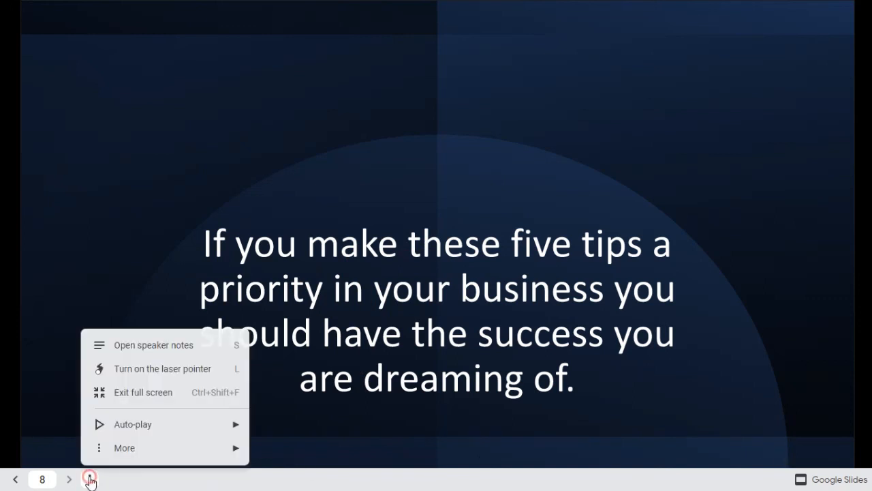
mouse_move(170, 448)
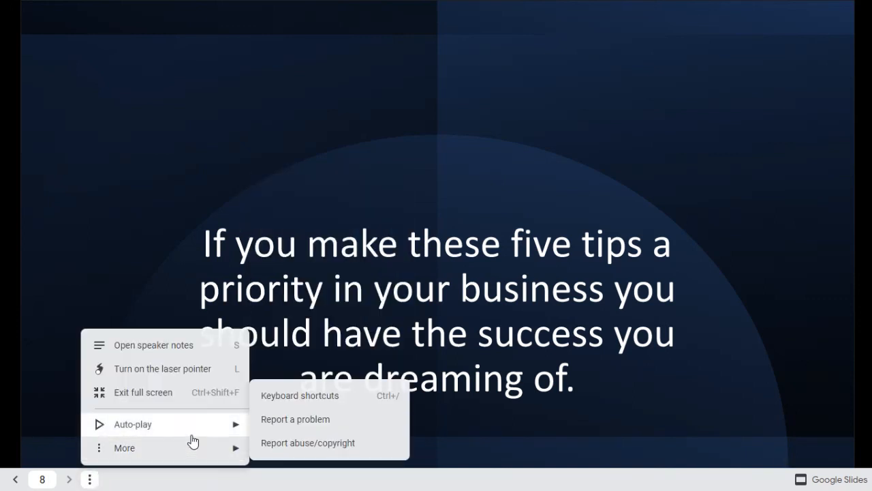